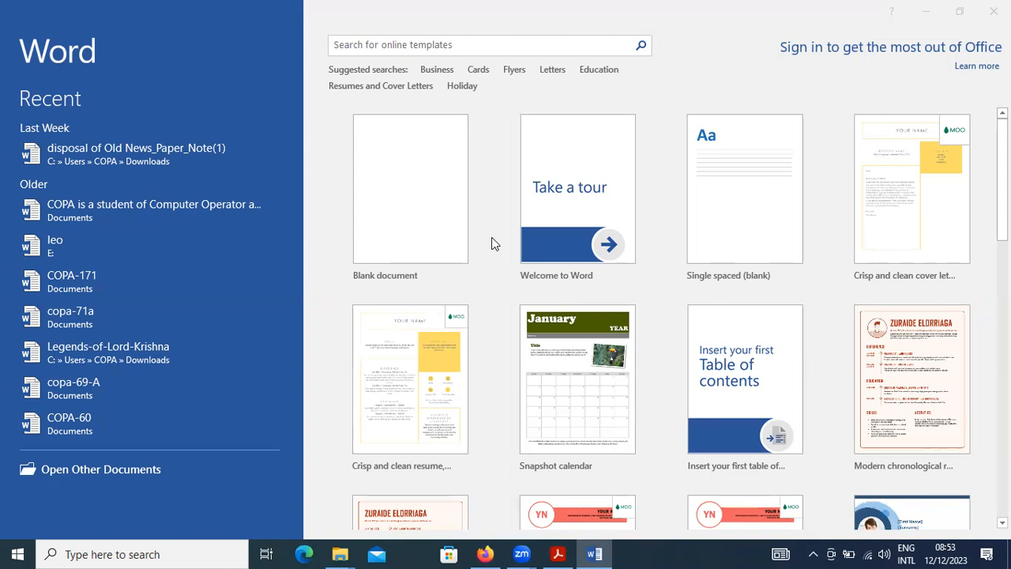
Create a new blank document.
left_click(428, 178)
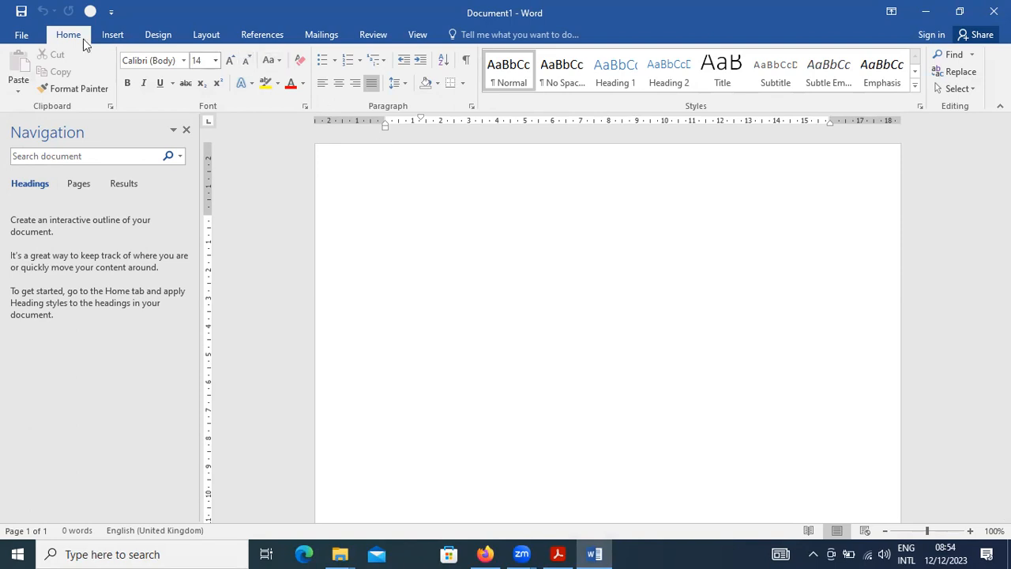
left_click(19, 36)
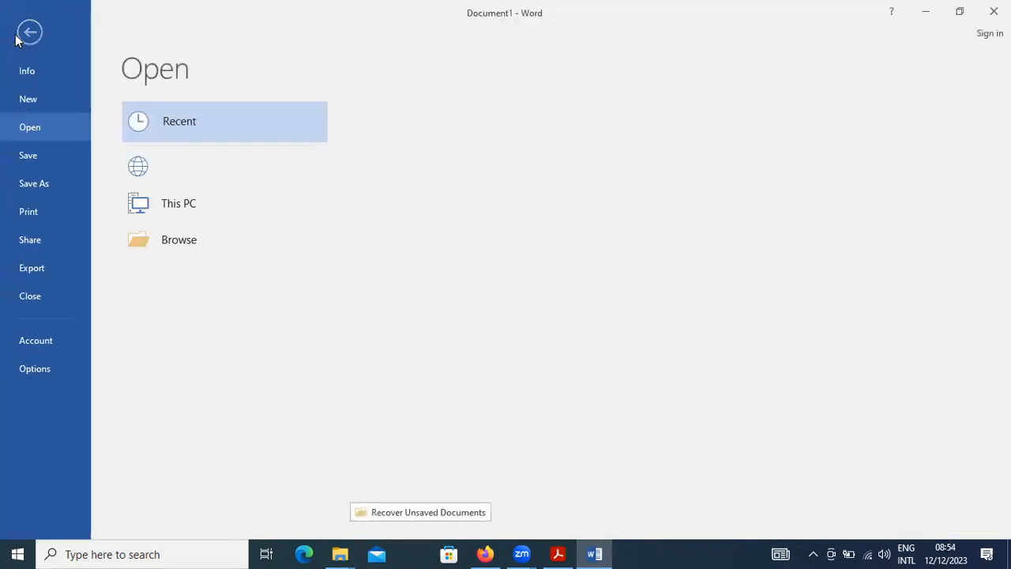
left_click(29, 33)
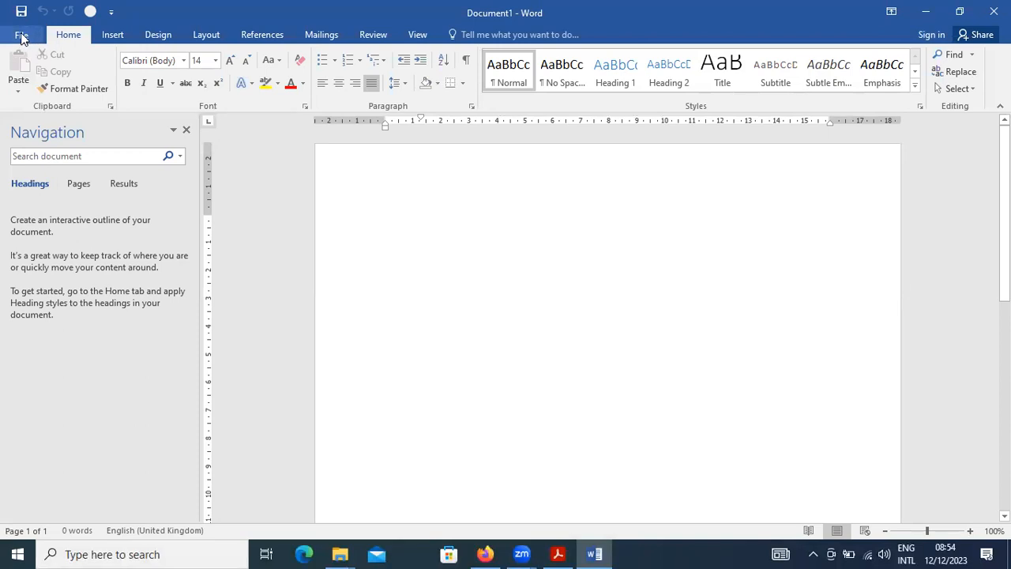
Look through the Word Options for proofing, saving and add-ins, and close the dialog without changing anything.
left_click(23, 36)
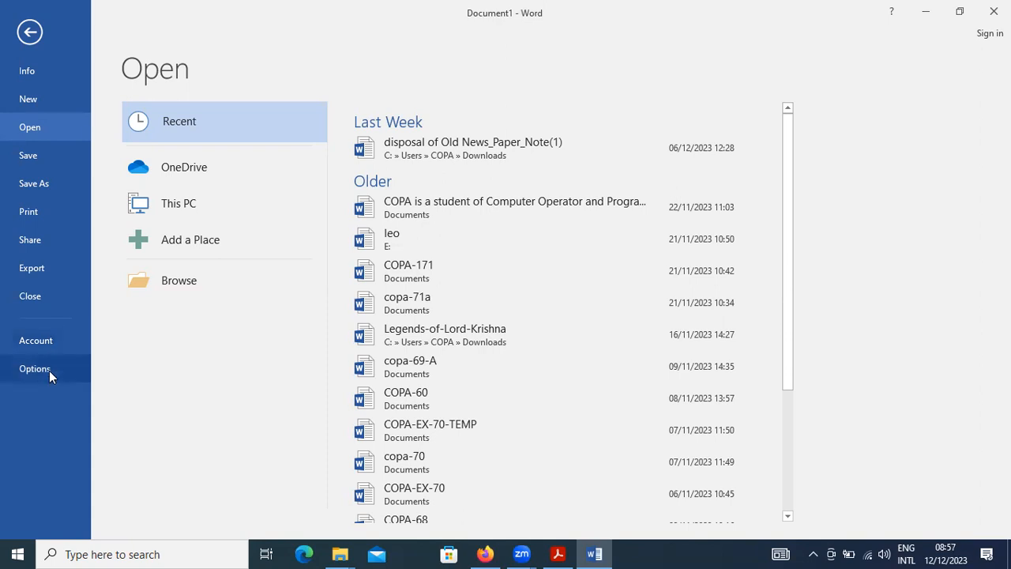
left_click(49, 370)
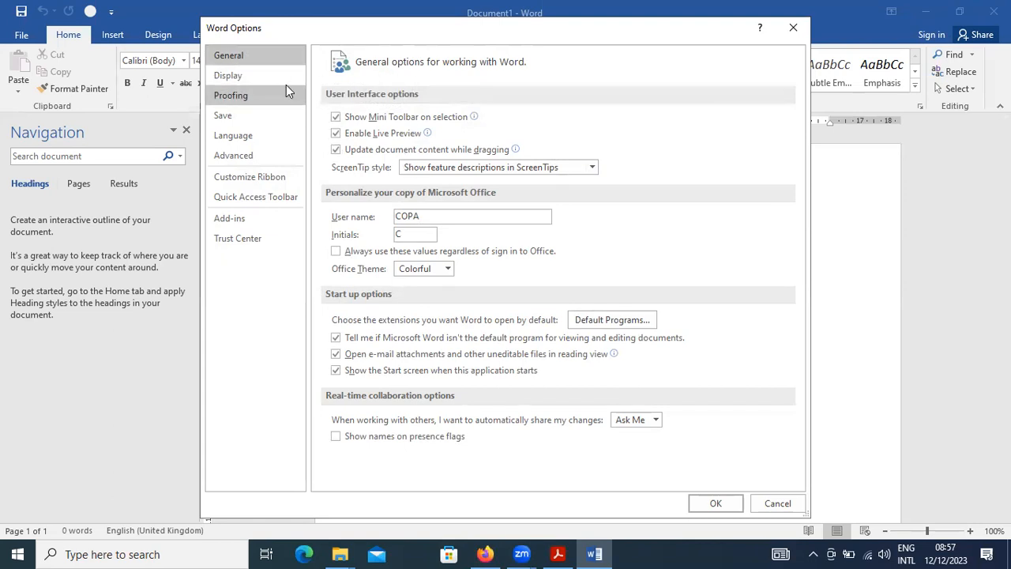
left_click(260, 83)
left_click(261, 93)
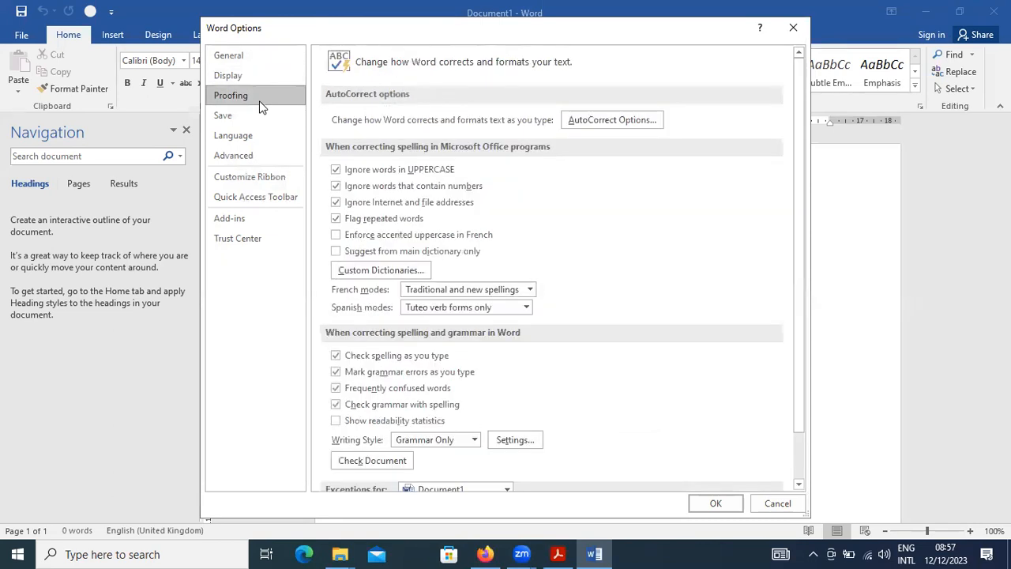
left_click(255, 113)
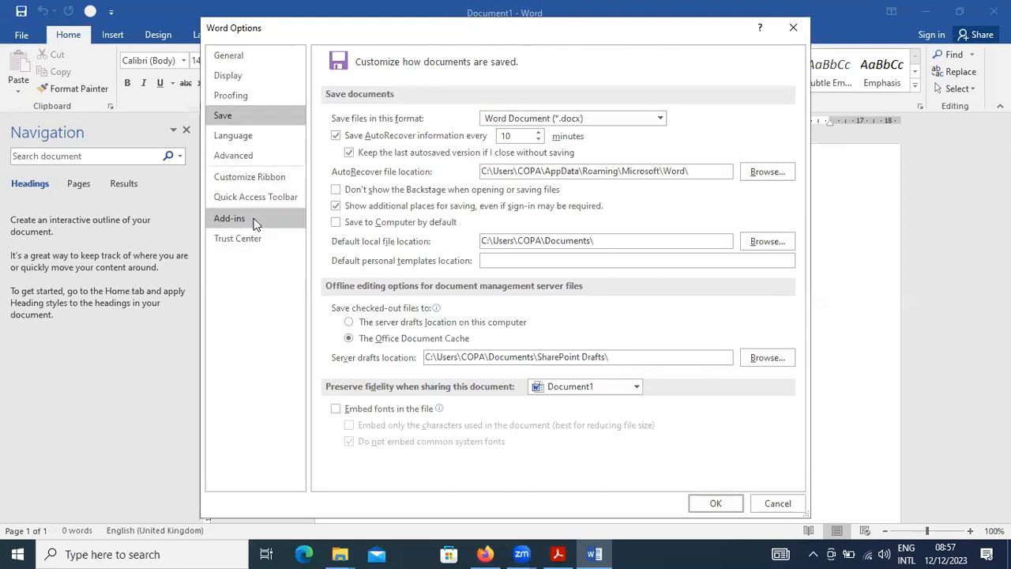
left_click(794, 29)
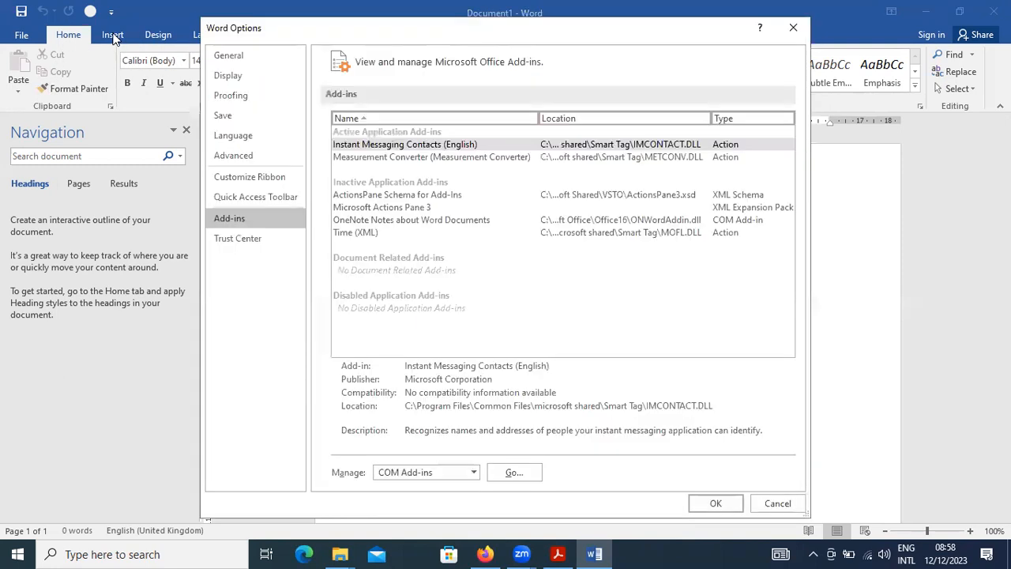
left_click(791, 30)
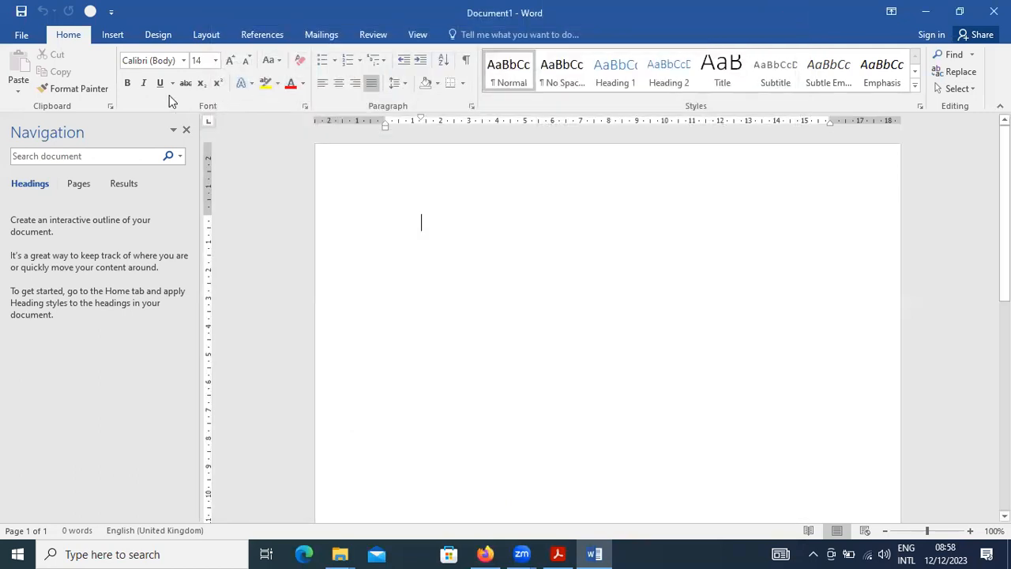
Enter the sample text "zfsdfs dfsdfsds df" on the first line of the document.
left_click(114, 34)
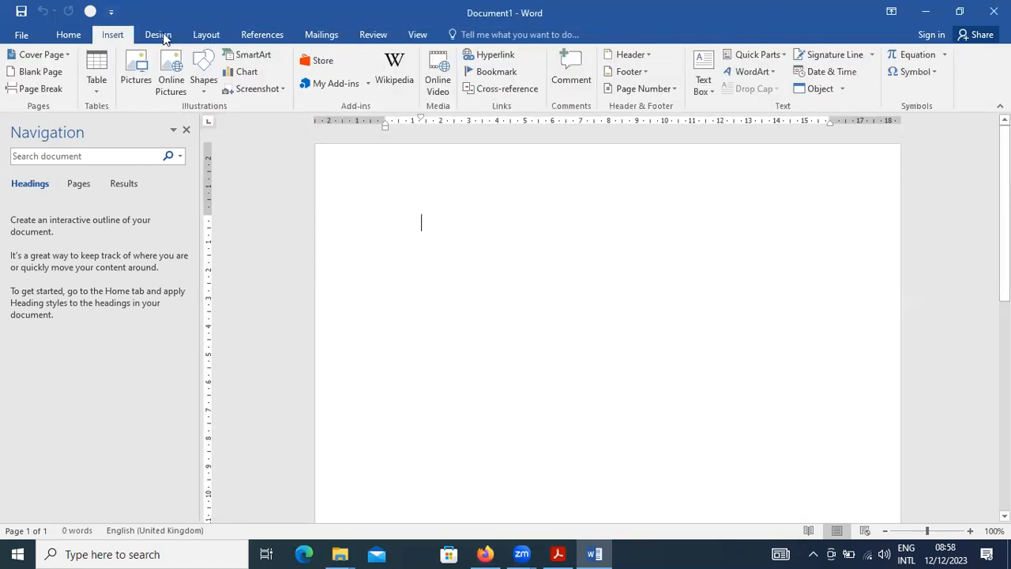
left_click(69, 35)
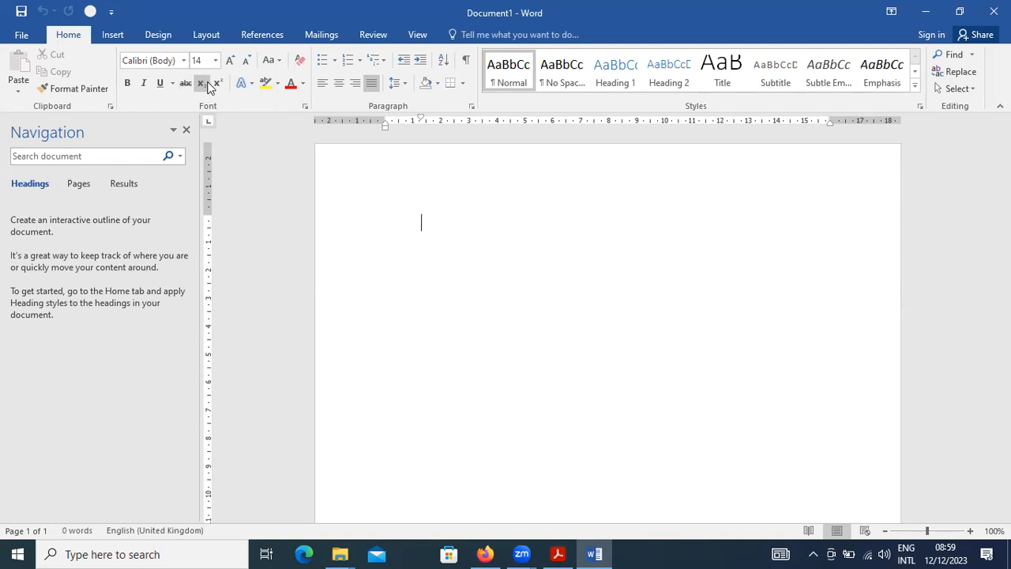
type("zfsdfs")
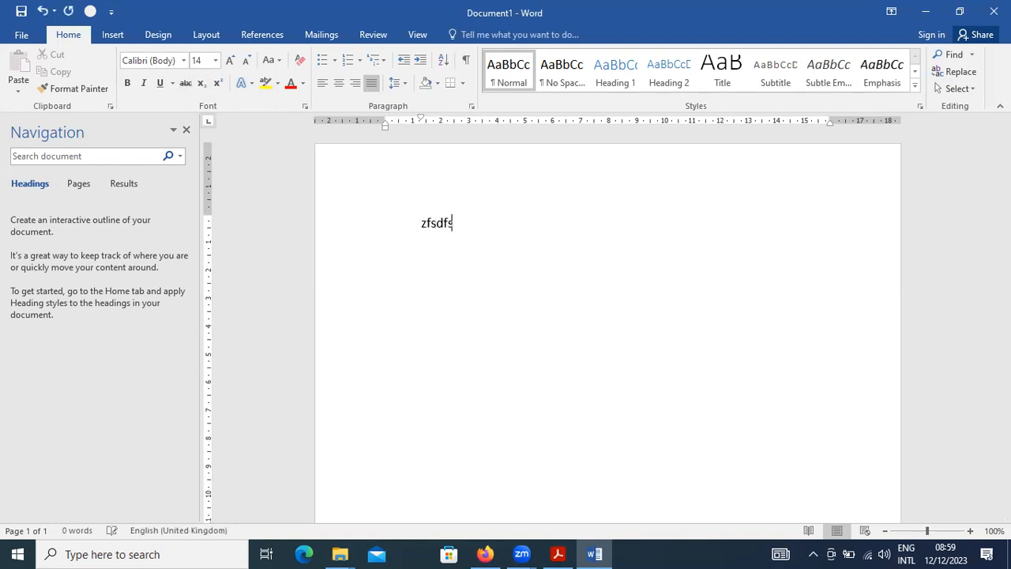
type(" dfsdfsds df")
Apply strikethrough to the entire line of sample text.
key("shift+Down")
key("shift+Left")
key("shift+Left")
key("shift+Left")
key("shift+Left")
key("shift+Left")
key("shift+Left")
key("shift+Left")
key("shift+Left")
key("shift+Left")
key("shift+Left")
key("shift+Left")
key("shift+Left")
key("shift+Left")
key("shift+Left")
key("shift+Left")
key("shift+Left")
key("shift+Left")
key("shift+Left")
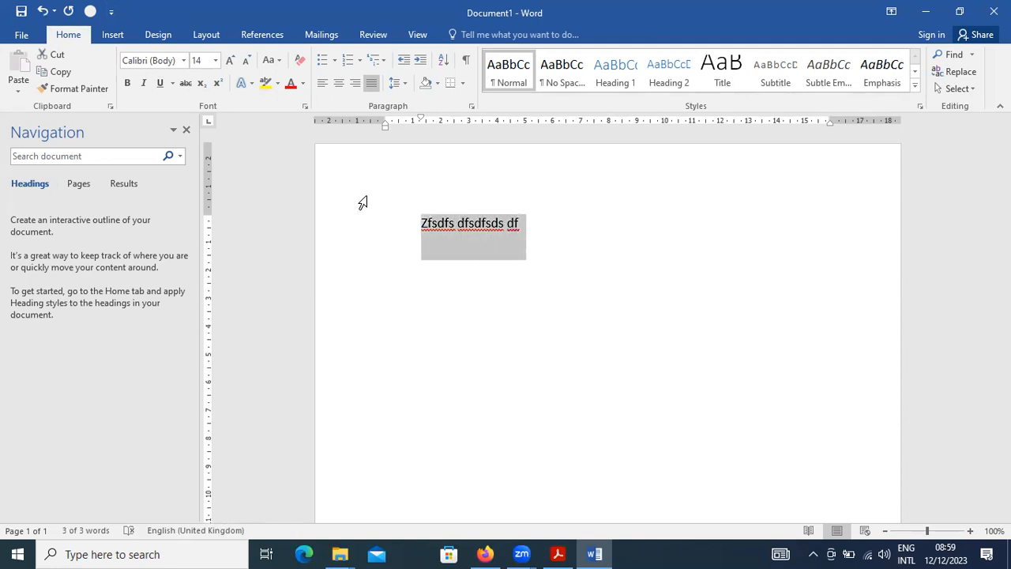
left_click(189, 88)
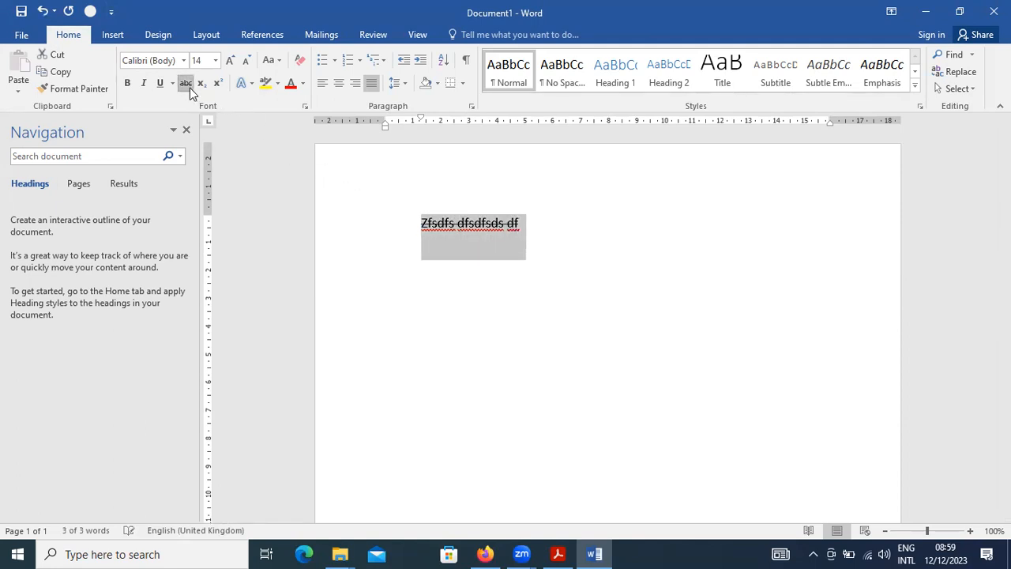
left_click(544, 208)
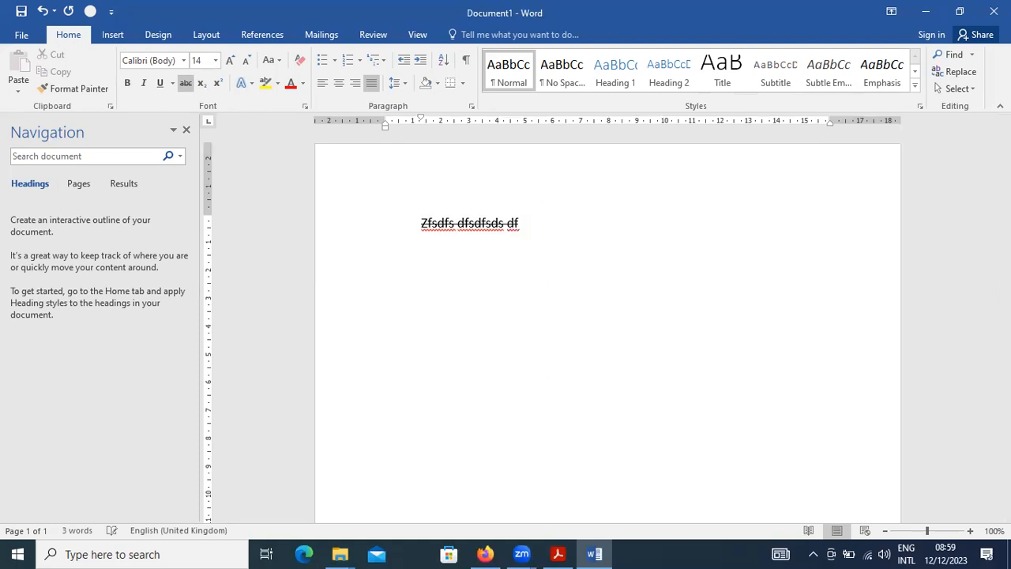
Continue the line with "dfs dfs dfsdf sd" in strikethrough, and add "xdfdfsdfs" without strikethrough.
type("dfs dfs dfsdf sd")
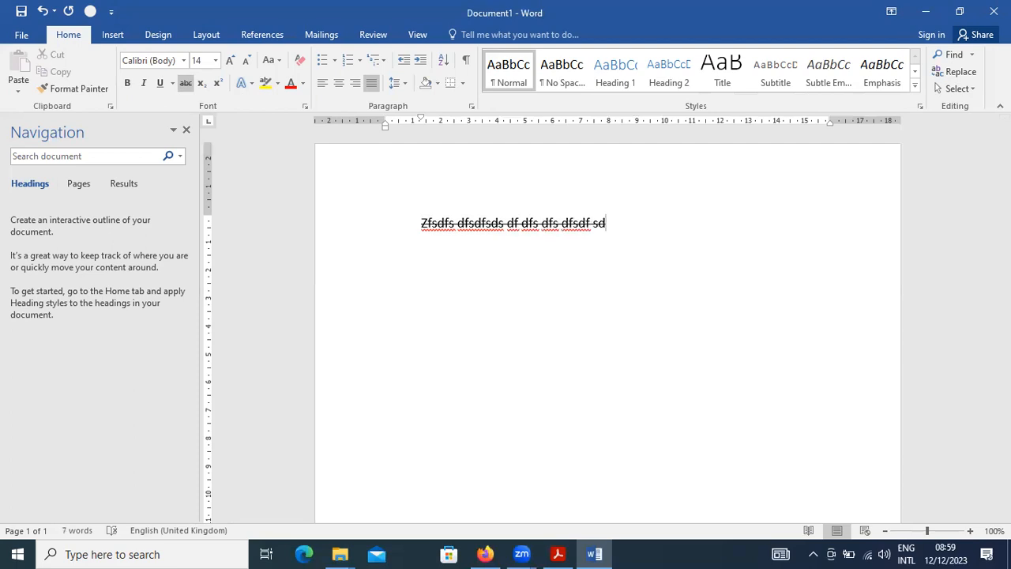
left_click(187, 88)
type("xdfdfsdfs")
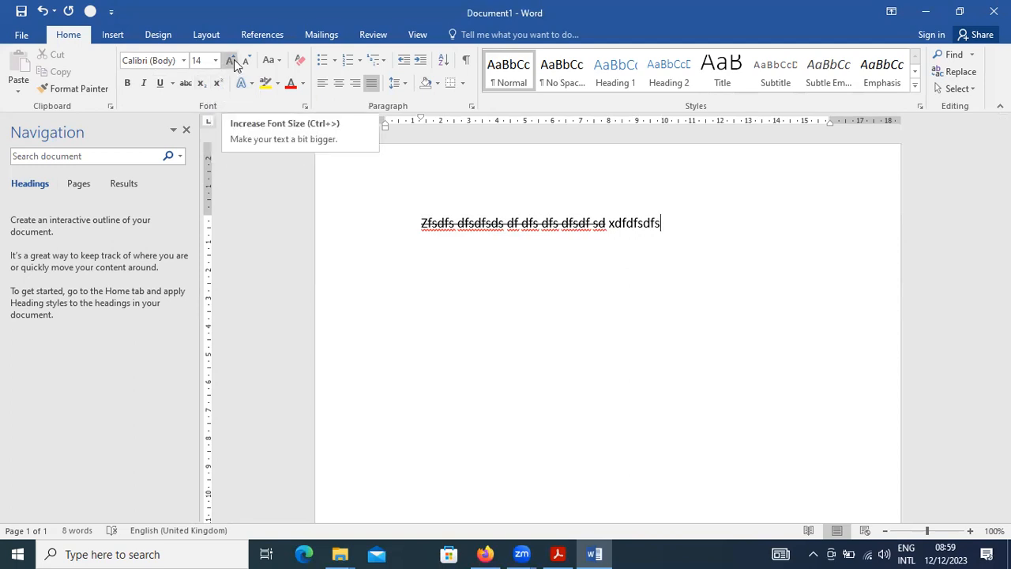
Select all the text and increase its font size to 22.
key("ctrl+a")
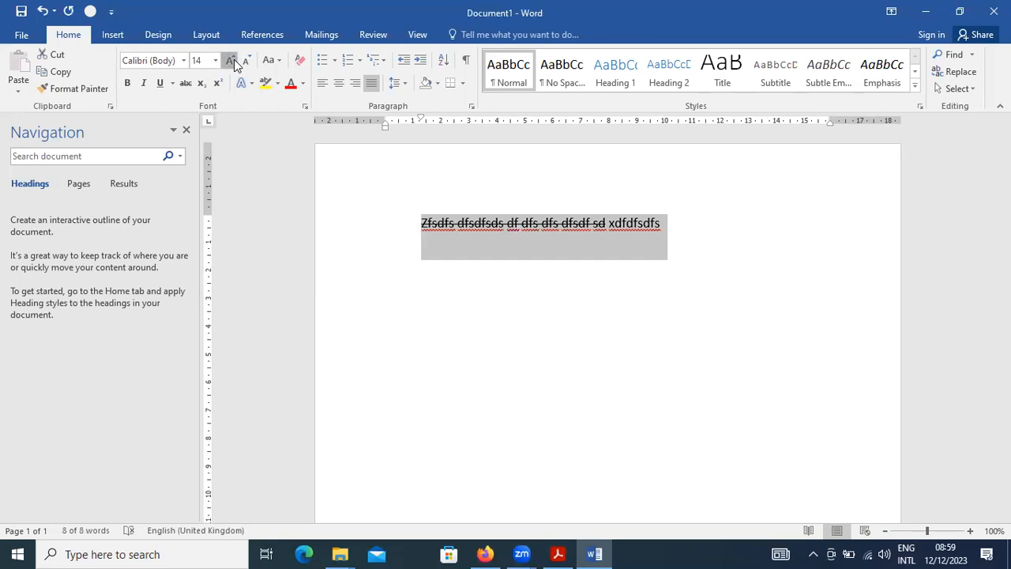
left_click(234, 59)
left_click(234, 59)
left_click(234, 59)
left_click(233, 59)
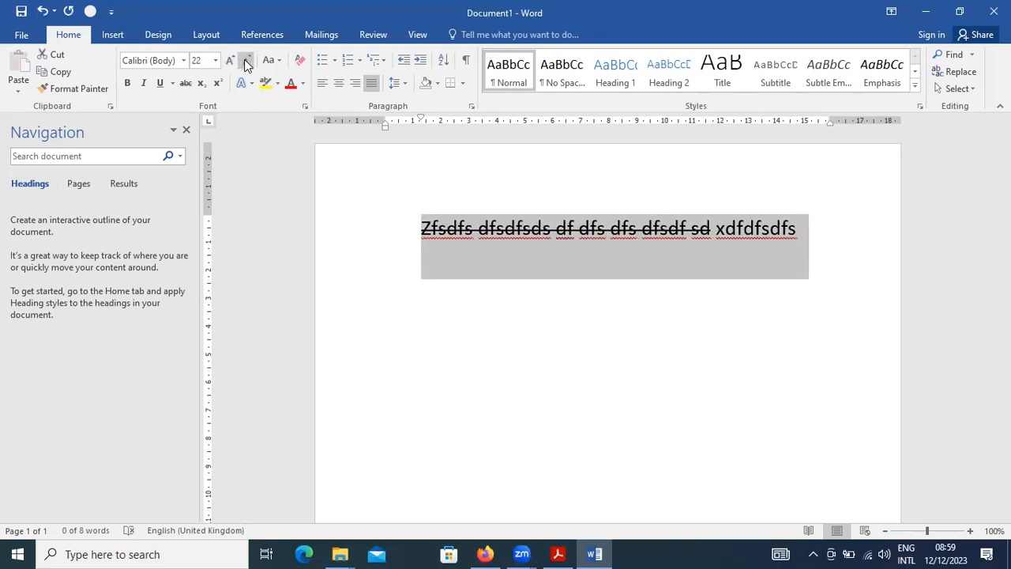
Decrease the font size of the selected text to 12.
left_click(244, 60)
left_click(244, 60)
left_click(244, 59)
left_click(244, 59)
left_click(244, 59)
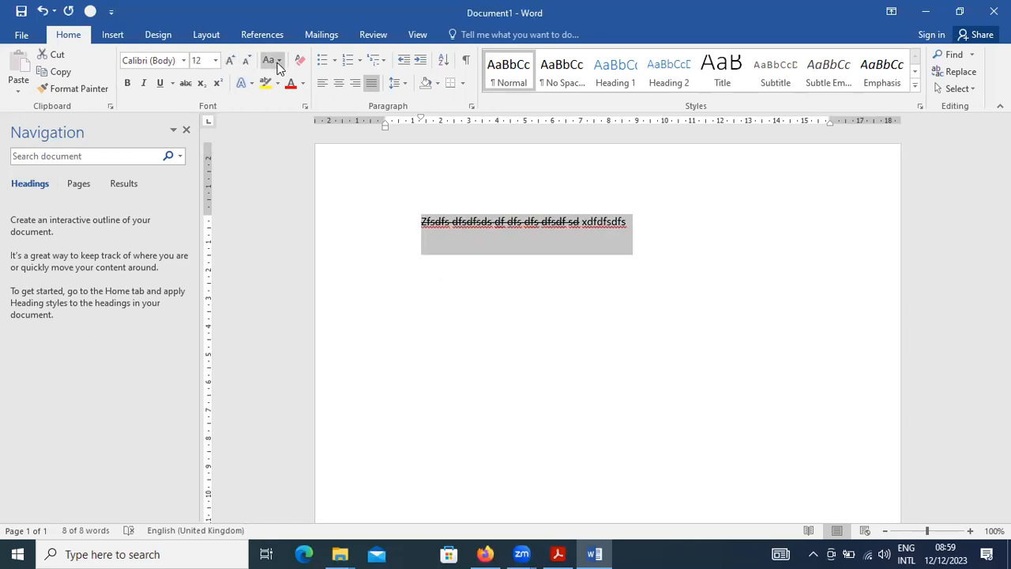
Change the selected text to UPPERCASE and increase its font size to 20.
left_click(277, 62)
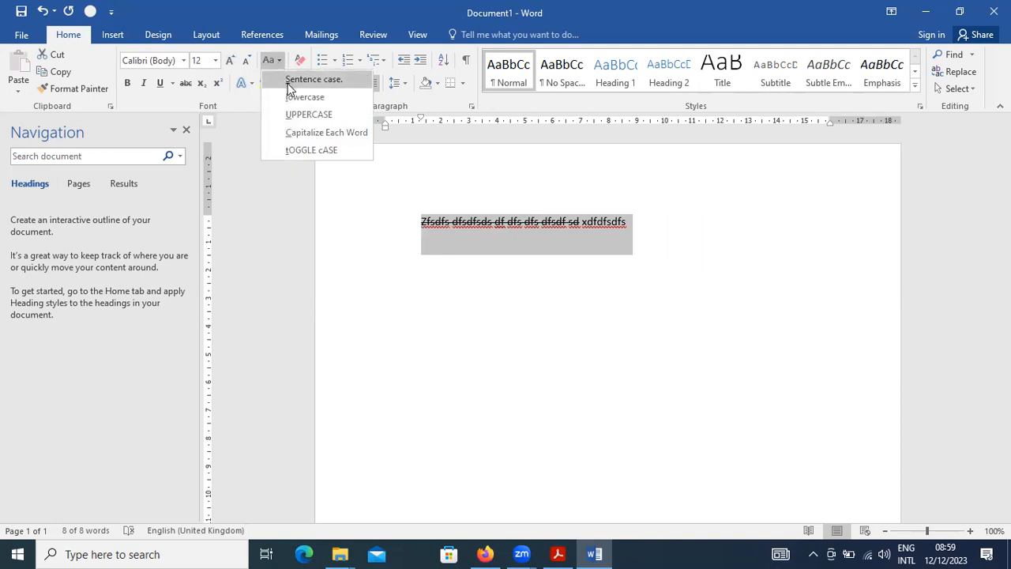
left_click(300, 119)
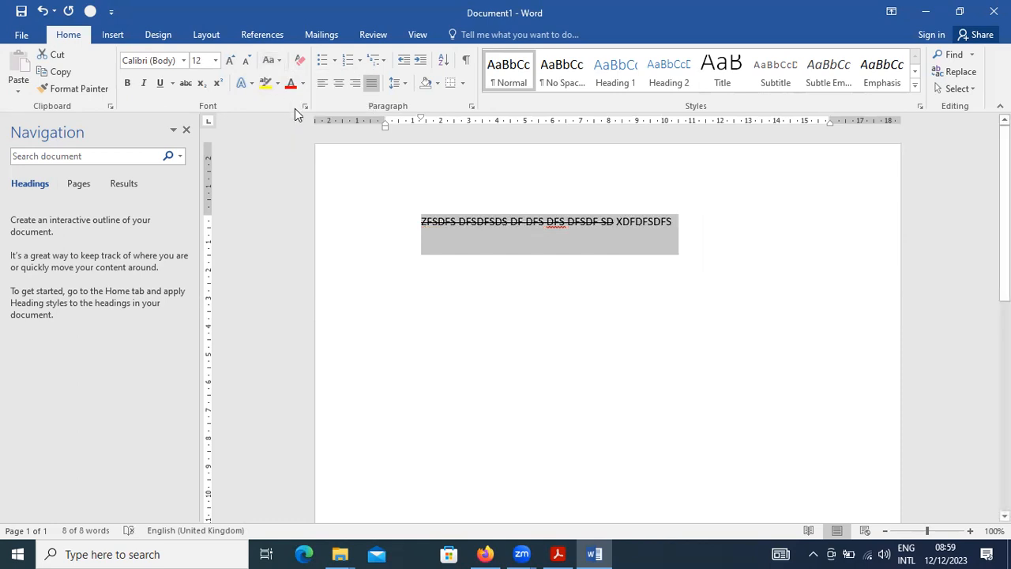
key("ctrl+shift+period")
key("ctrl+shift+period")
key("ctrl+shift+period")
key("ctrl+shift+period")
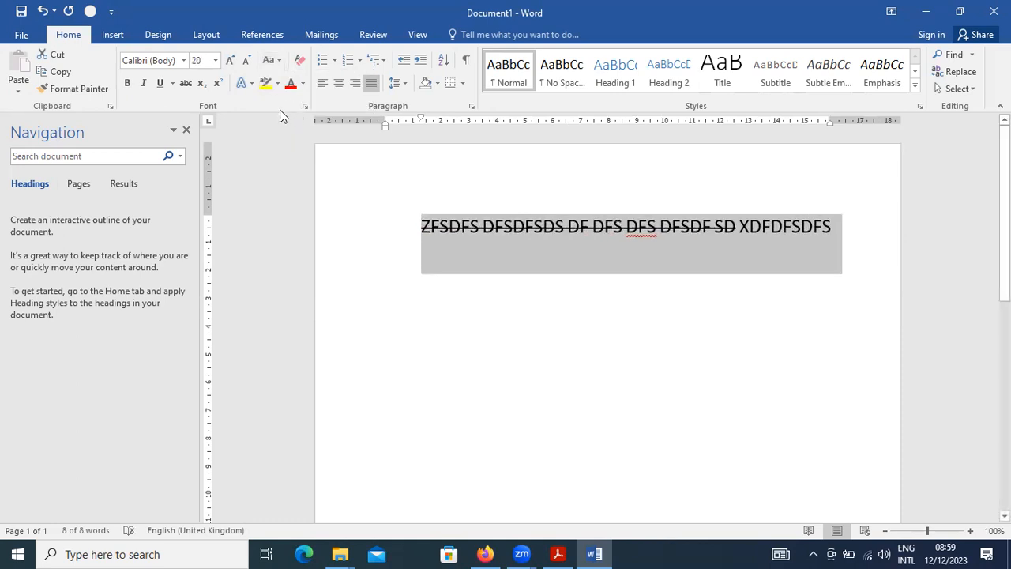
Change the selected text to lowercase, followed by Sentence case.
left_click(279, 63)
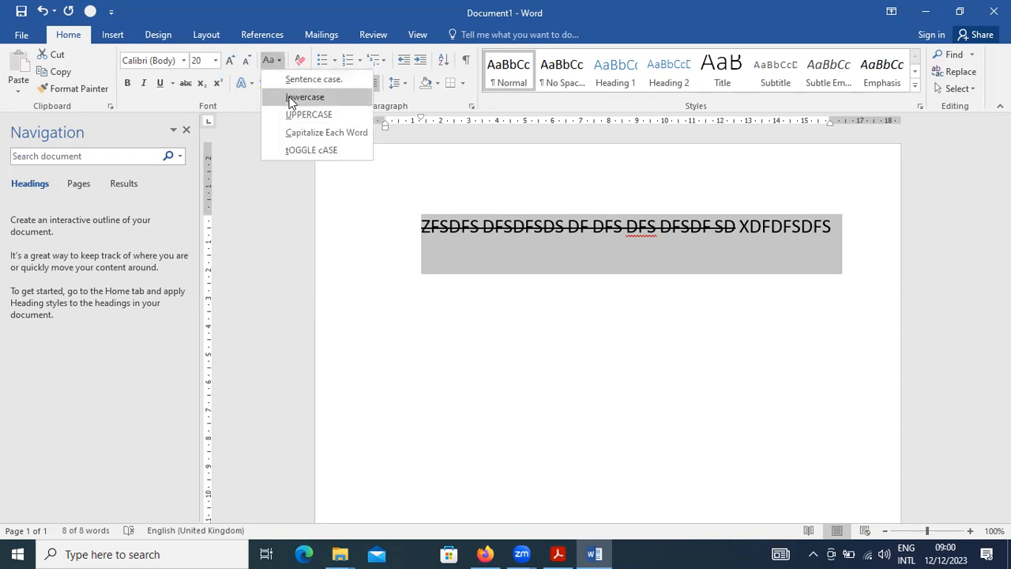
left_click(290, 99)
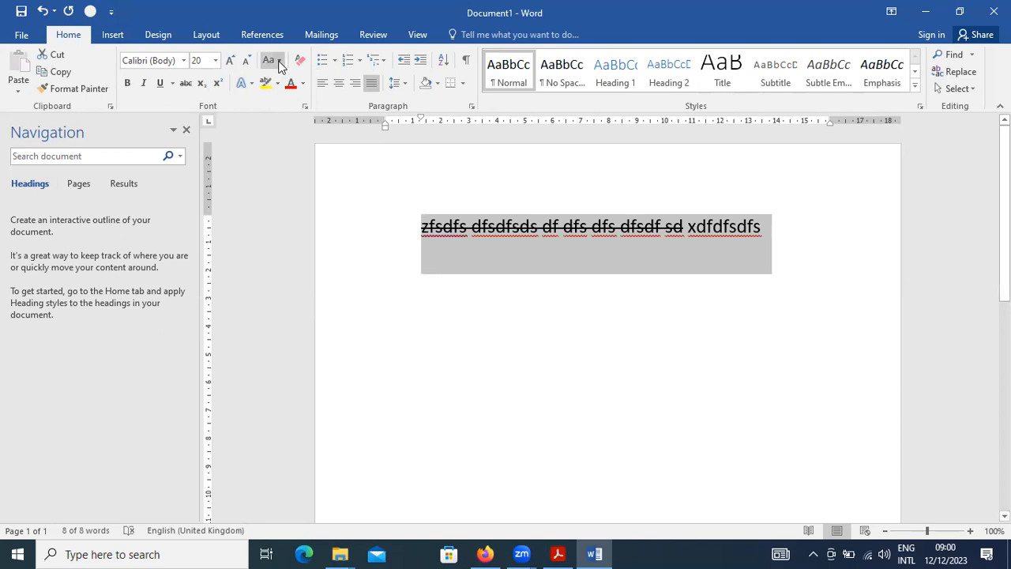
left_click(282, 63)
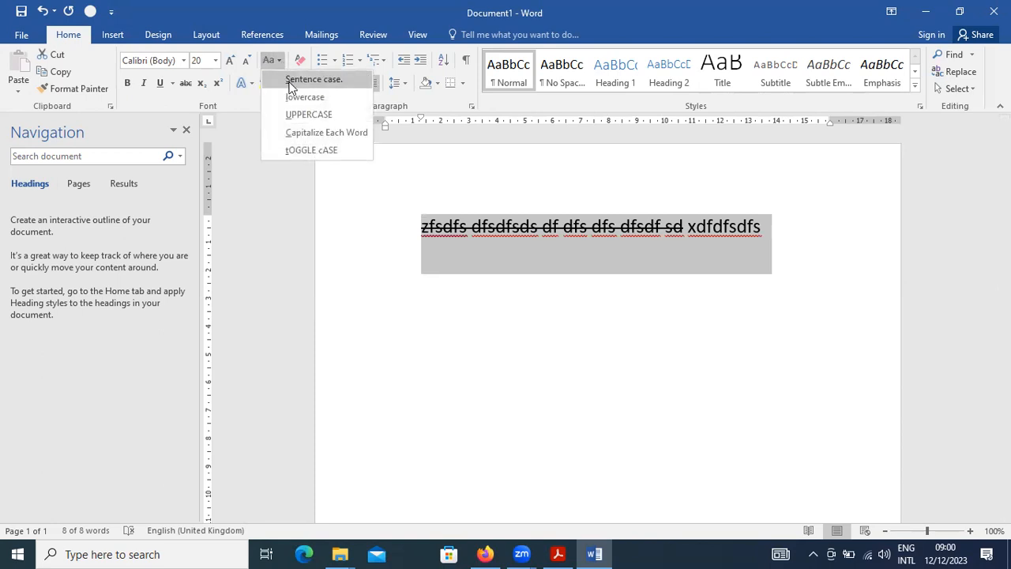
left_click(290, 82)
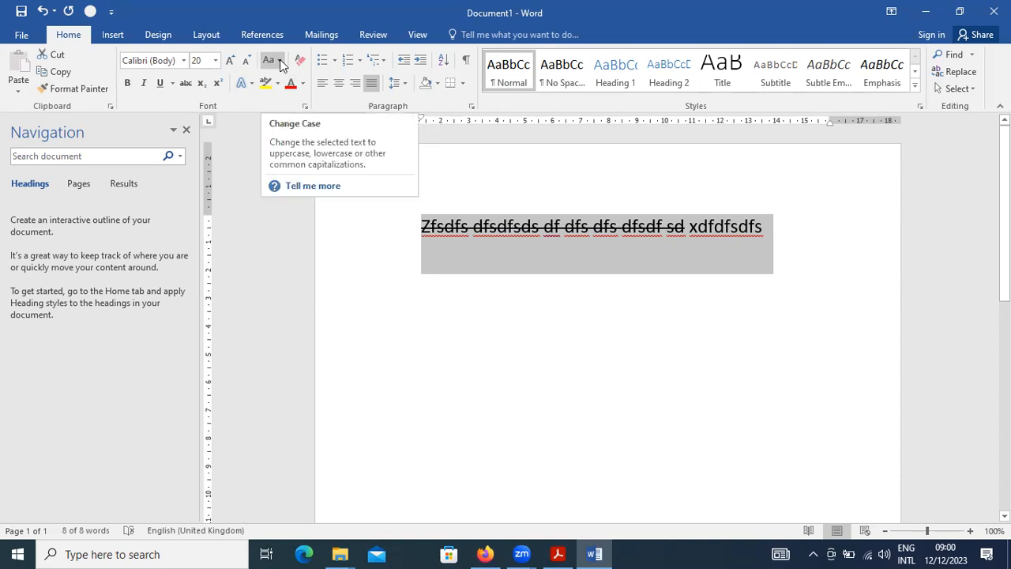
Apply Capitalize Each Word to the selected text and reverse its capitalization with tOGGLE cASE.
left_click(280, 63)
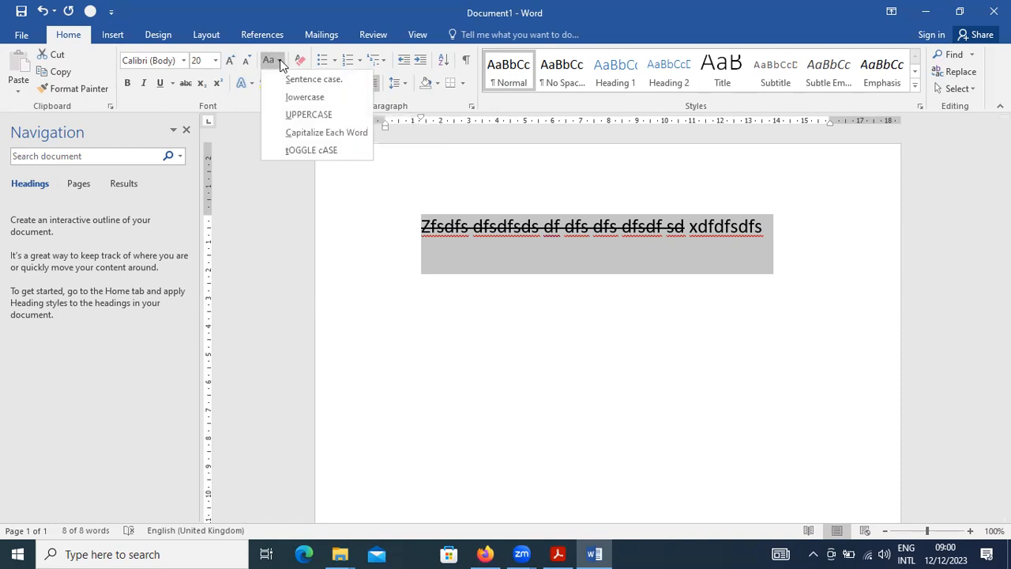
left_click(304, 134)
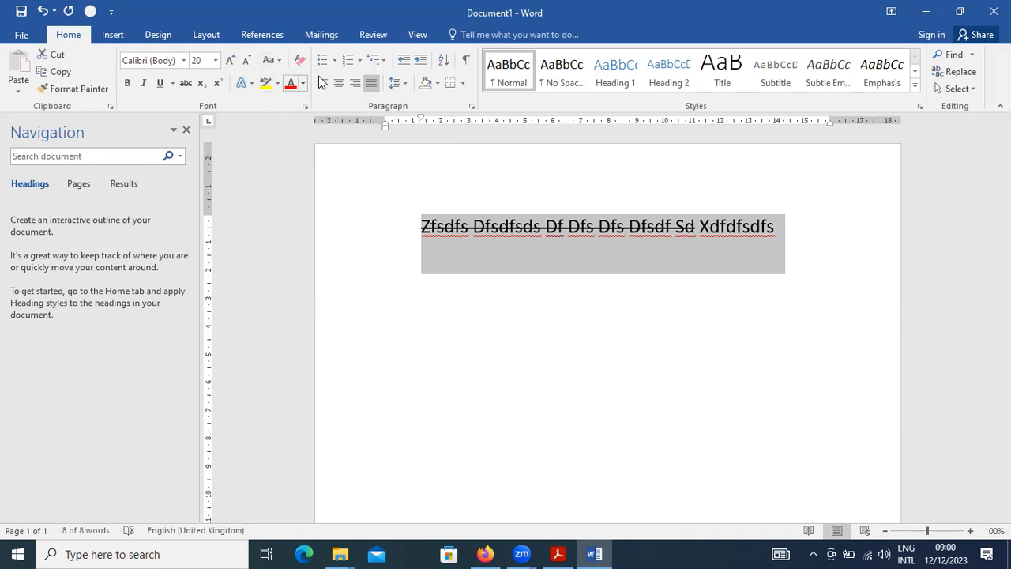
left_click(270, 60)
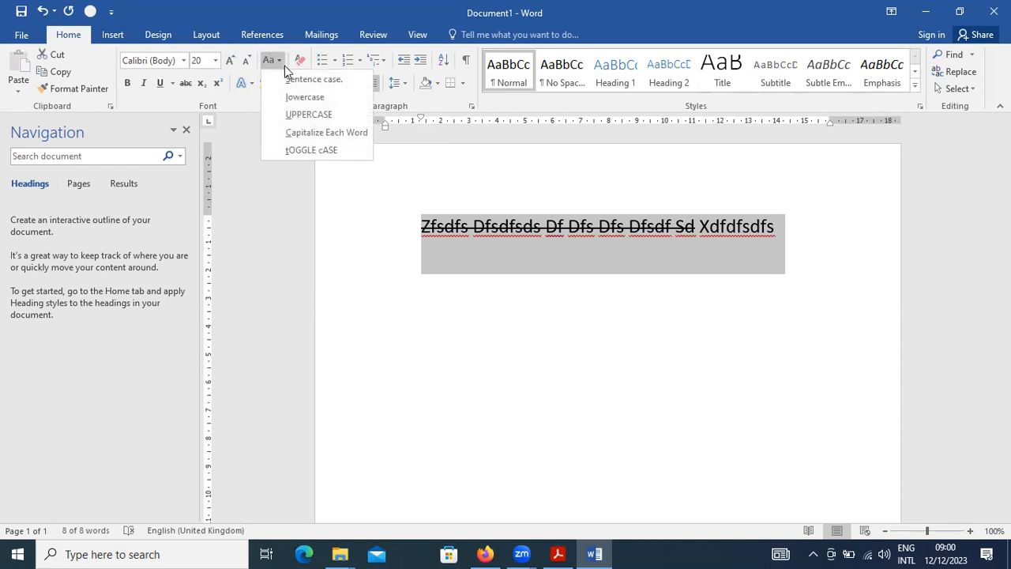
left_click(323, 151)
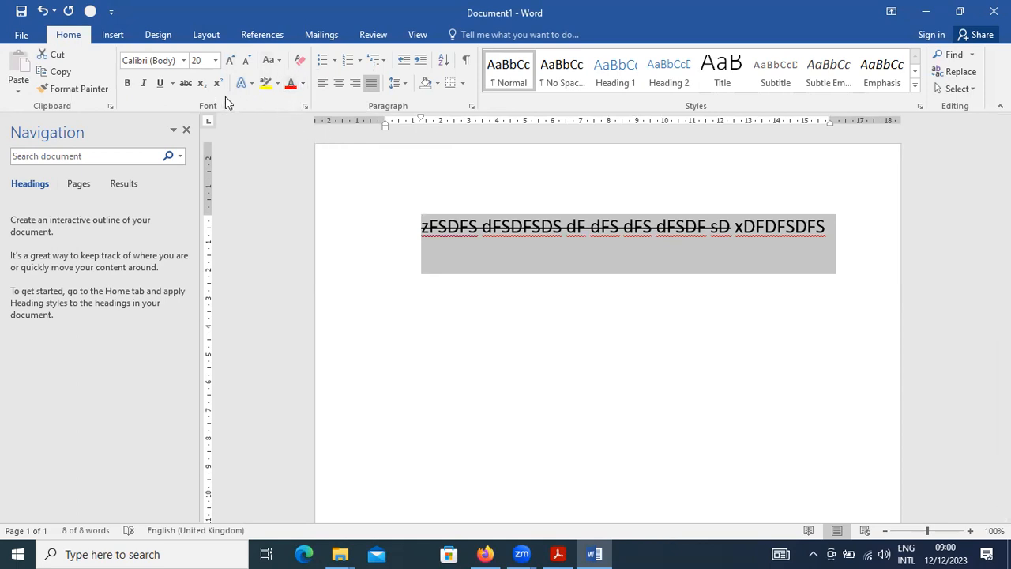
Color the selected text red, and replace that with a blue-gray theme color.
left_click(290, 85)
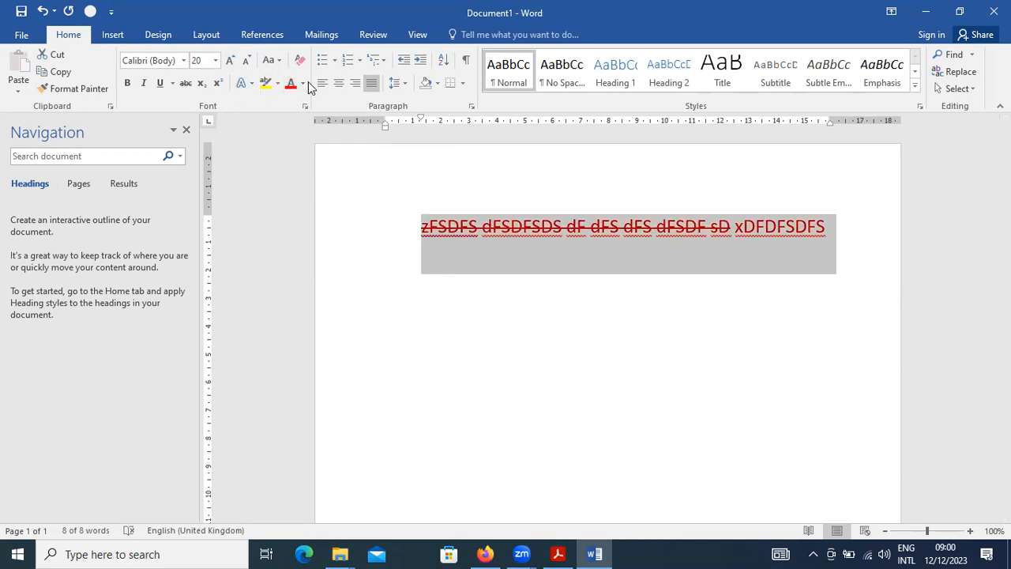
left_click(304, 84)
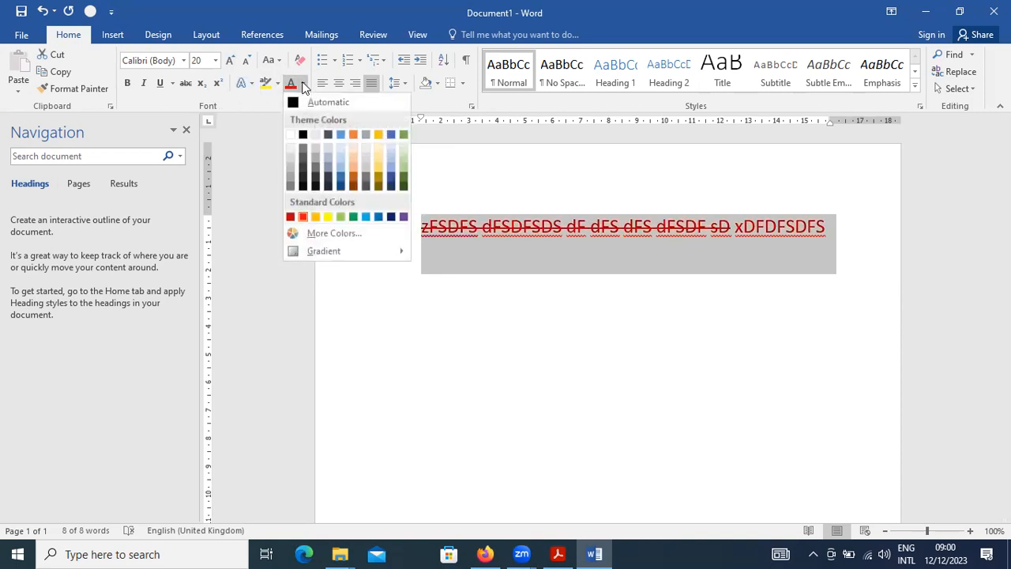
left_click(327, 166)
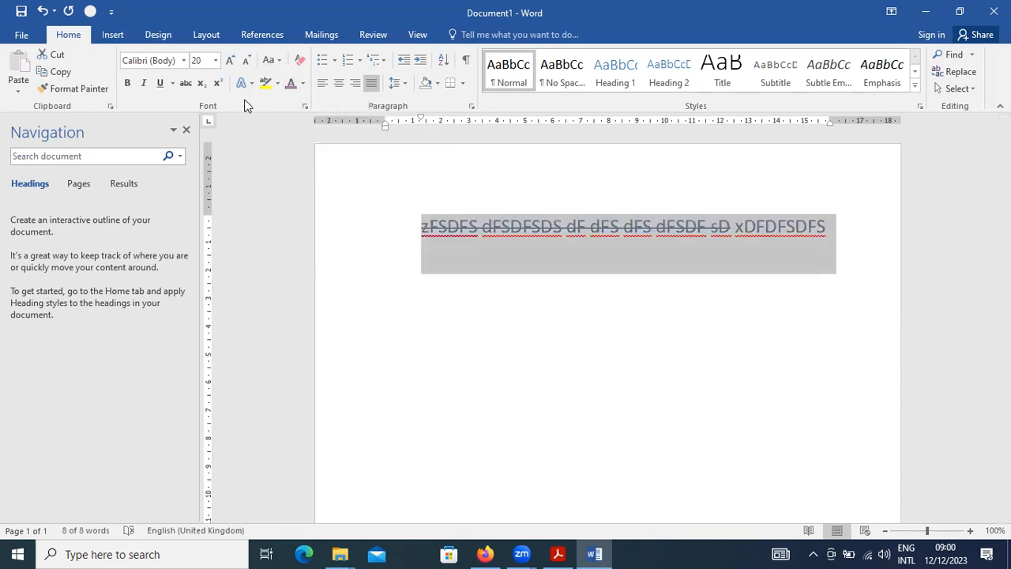
Highlight the whole line in yellow and choose a blue text effect from the preset gallery's last row.
left_click(265, 85)
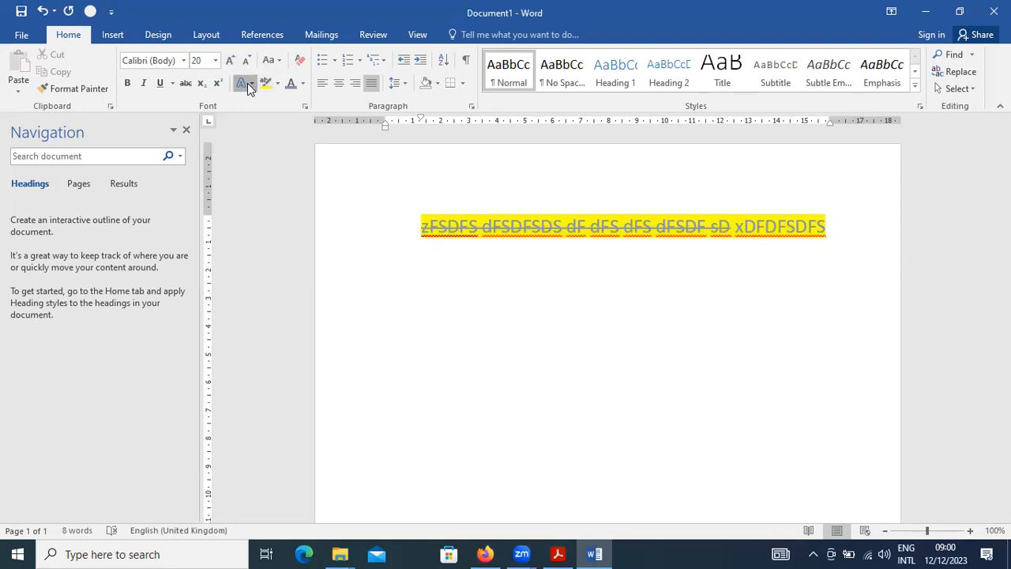
left_click(247, 83)
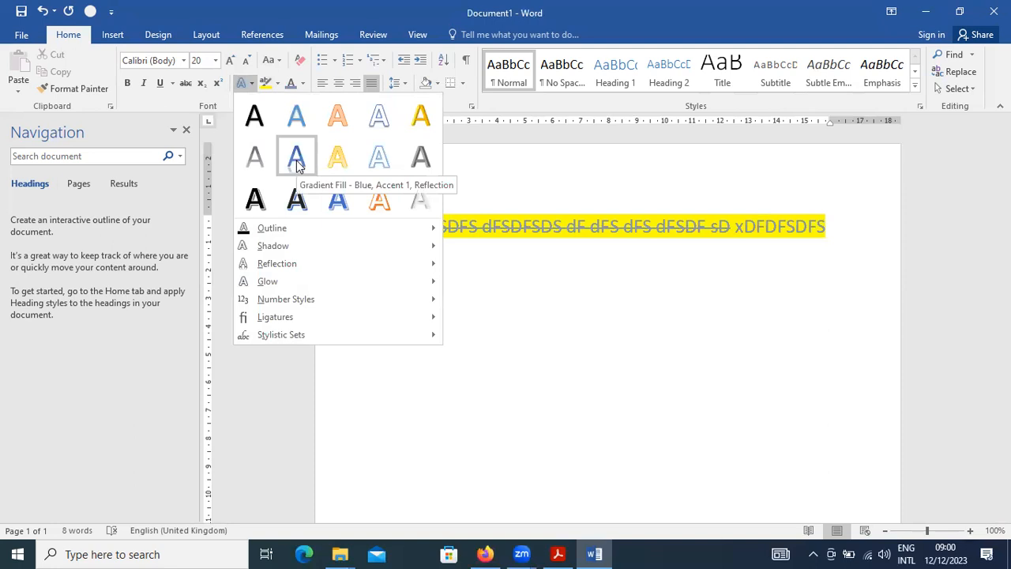
left_click(336, 199)
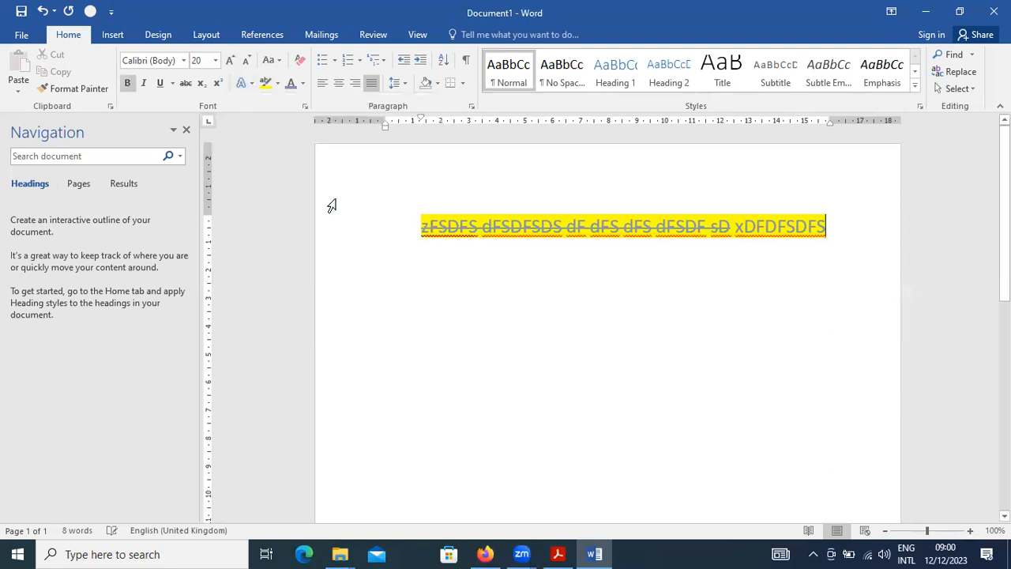